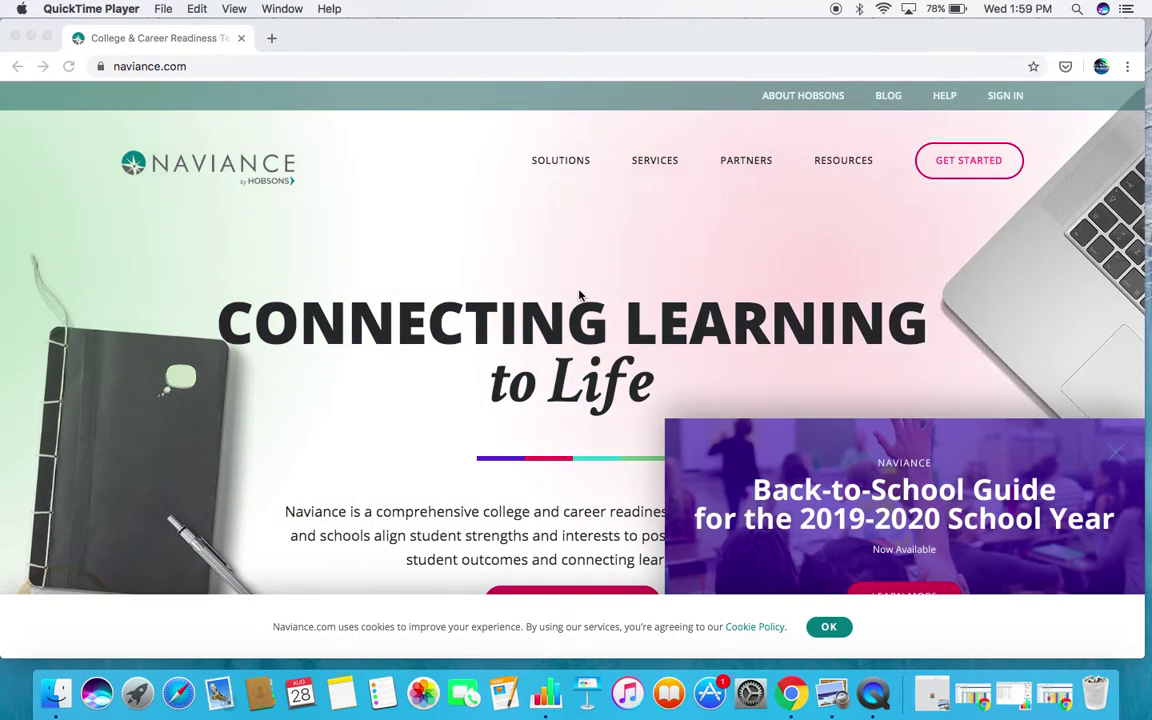
Bring the Chrome window showing naviance.com to the front.
{"action": "left_click", "coordinate": [1005, 97]}
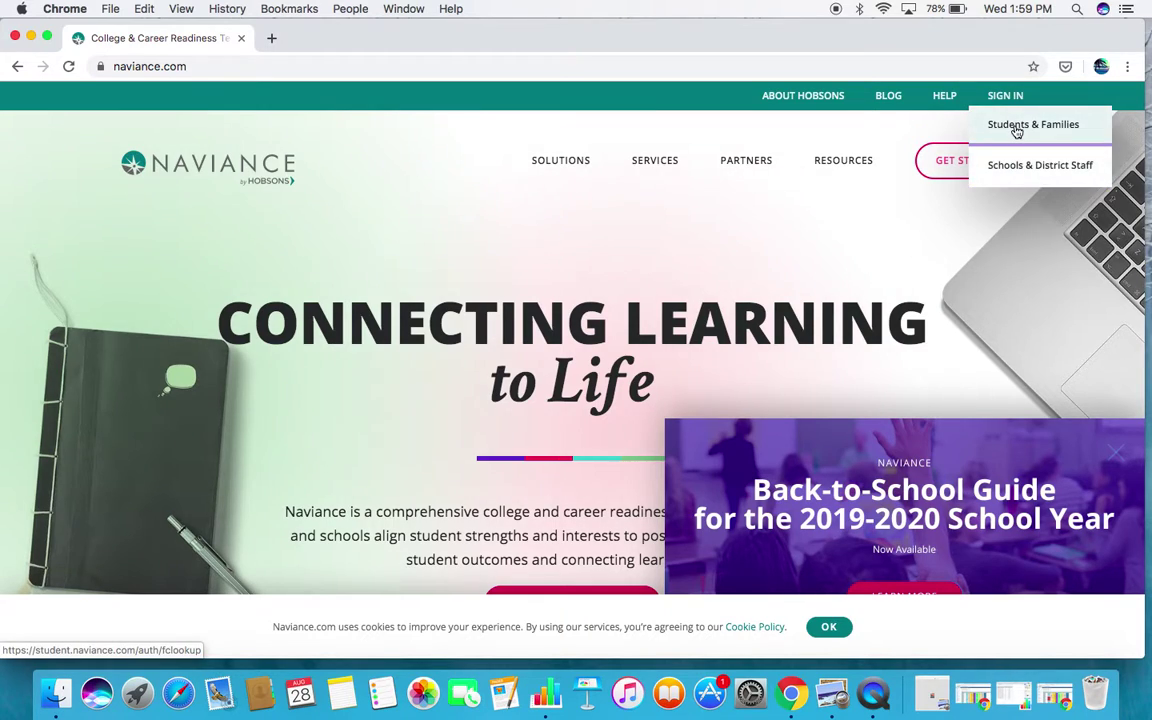
Look up schools by ZIP code 28115 and choose Pine Lake Preparatory.
{"action": "left_click", "coordinate": [1016, 127]}
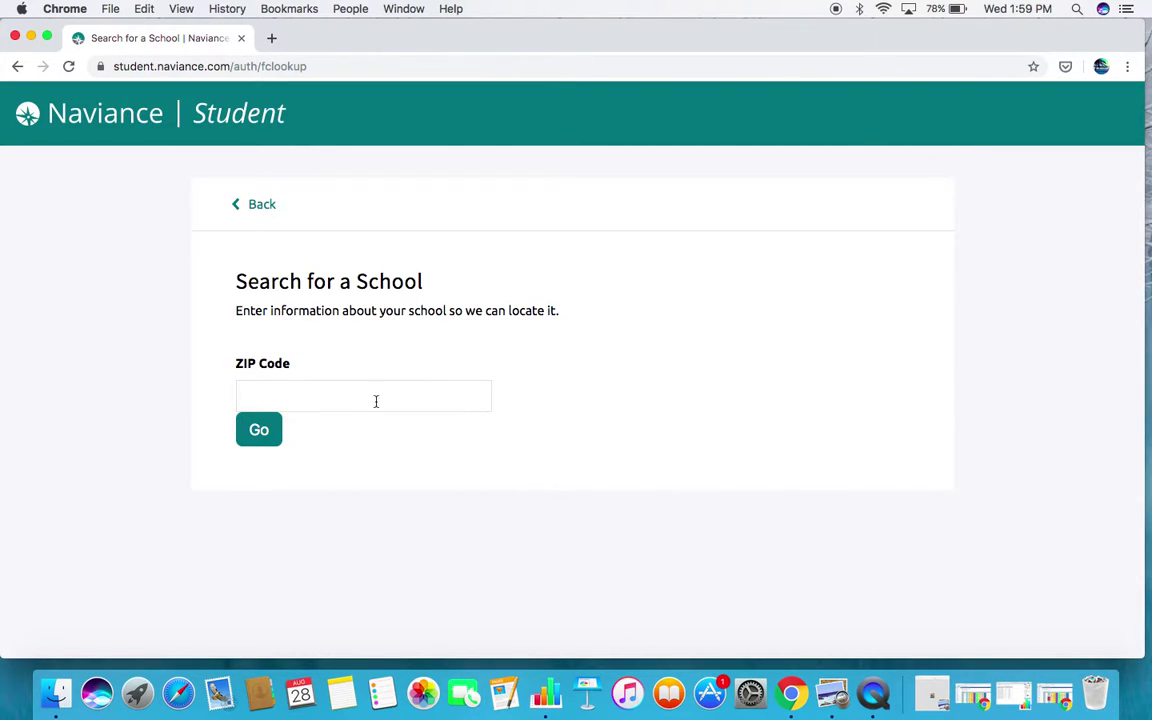
{"action": "left_click", "coordinate": [347, 400]}
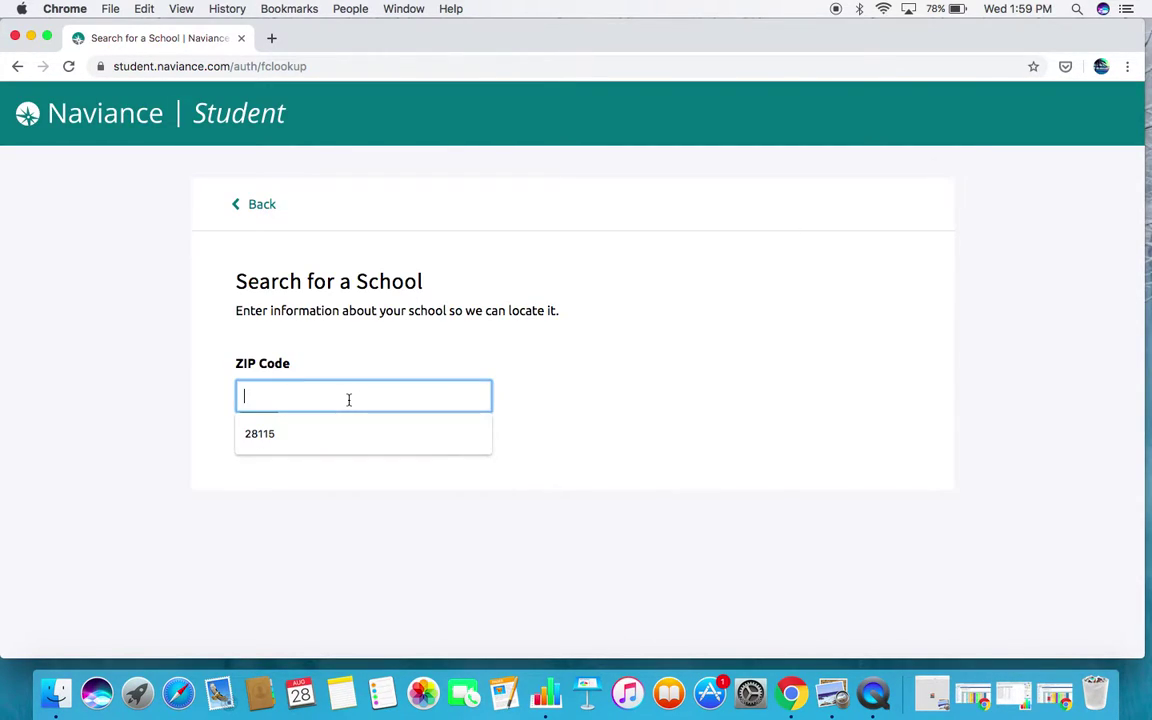
{"action": "left_click", "coordinate": [263, 436]}
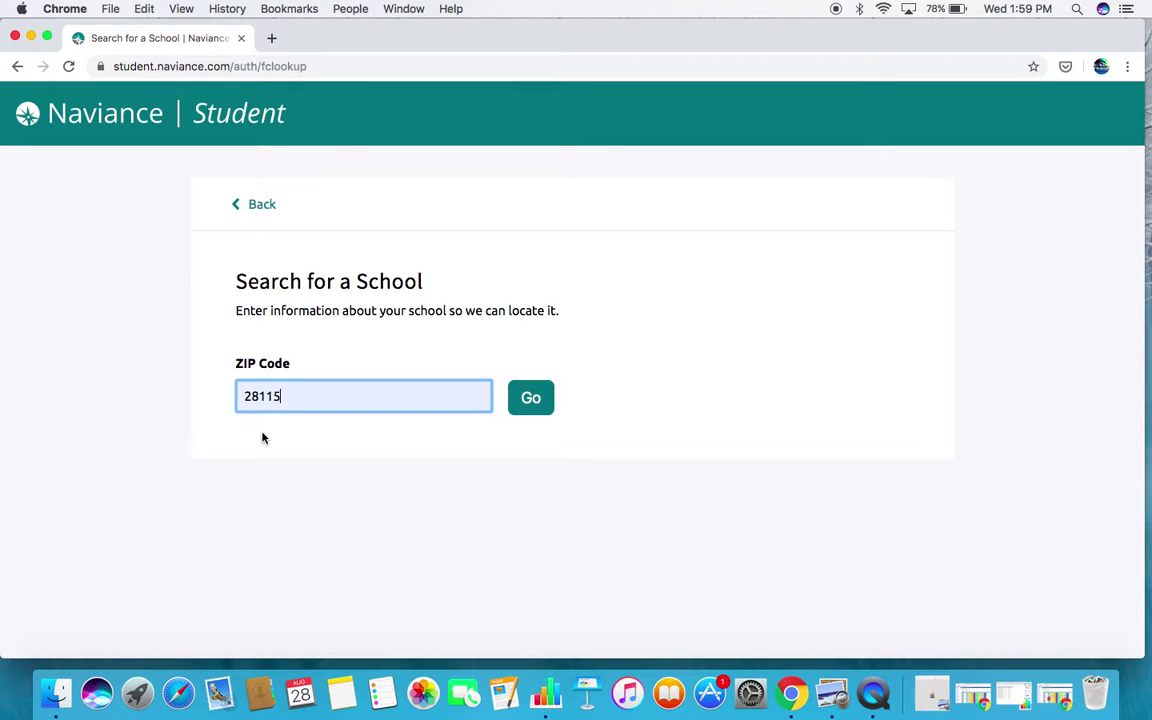
{"action": "left_click", "coordinate": [528, 398]}
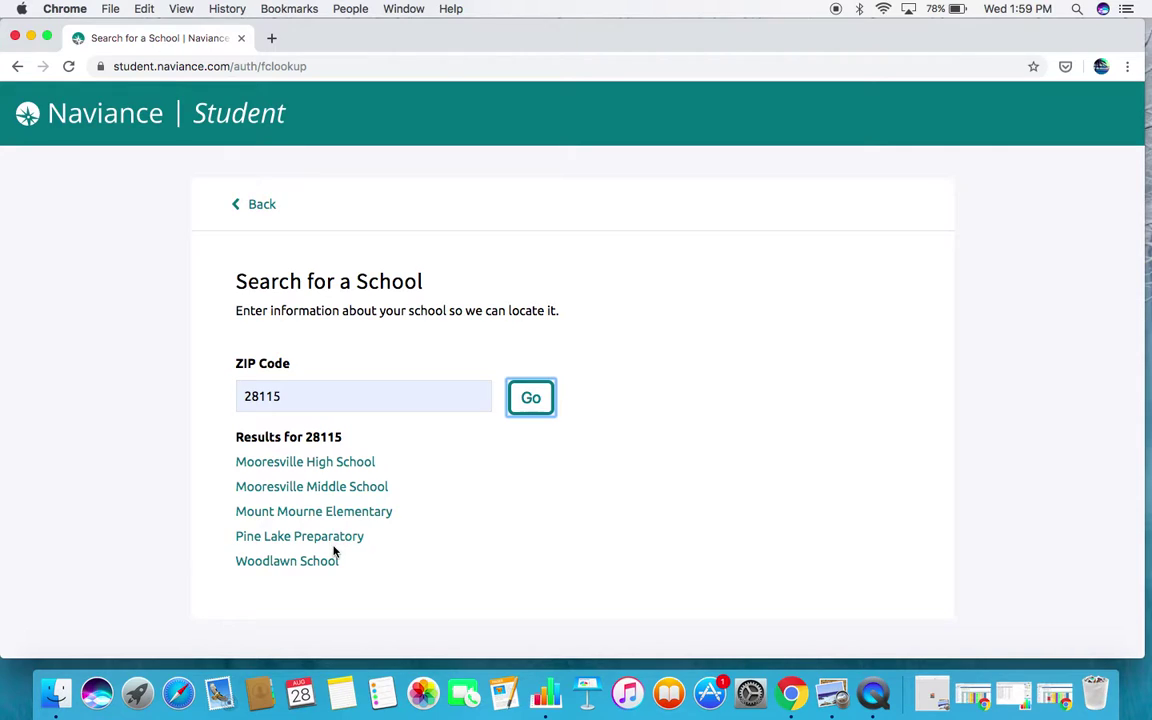
{"action": "left_click", "coordinate": [334, 540]}
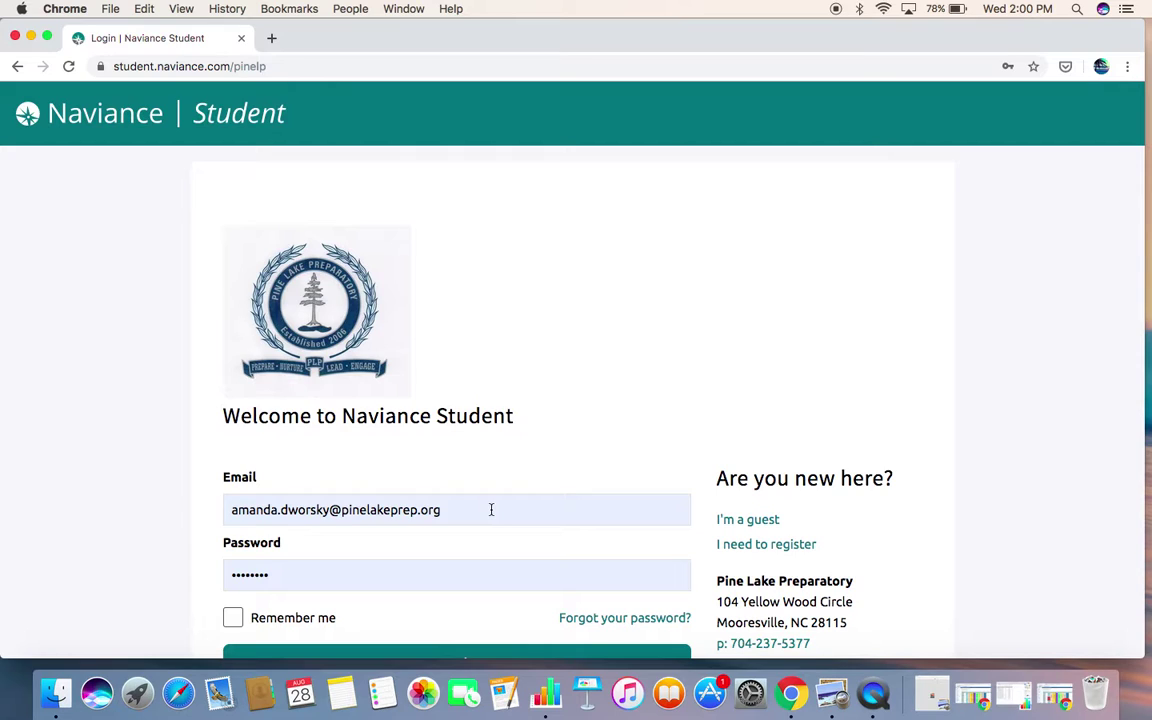
Sign in to the Pine Lake Preparatory student account with the prefilled credentials.
{"action": "scroll", "coordinate": [489, 517], "scroll_direction": "down", "scroll_amount": 1}
{"action": "scroll", "coordinate": [488, 519], "scroll_direction": "down", "scroll_amount": 2}
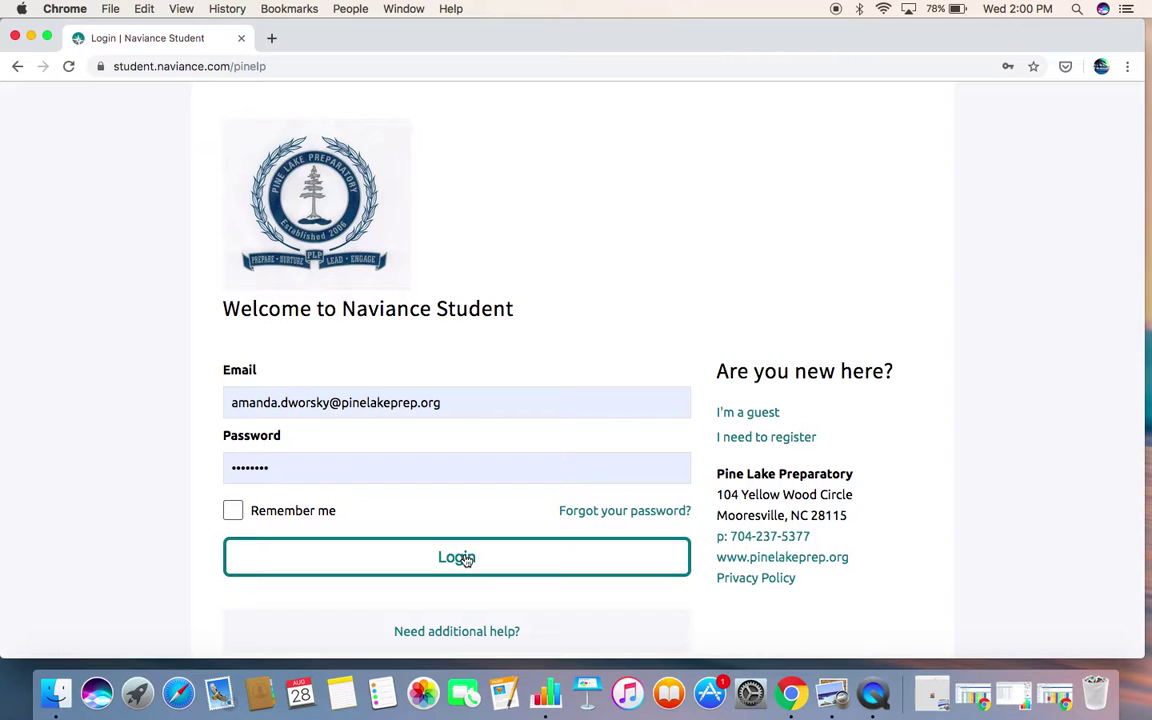
{"action": "left_click", "coordinate": [466, 561]}
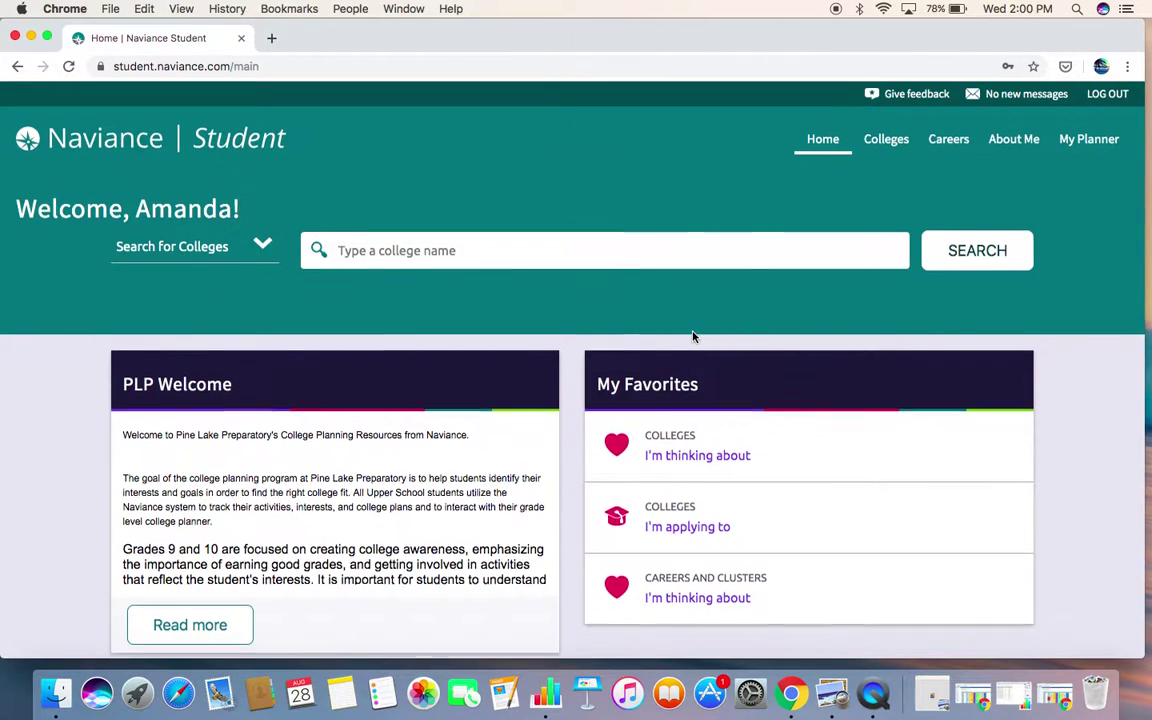
{"action": "scroll", "coordinate": [693, 337], "scroll_direction": "down", "scroll_amount": 1}
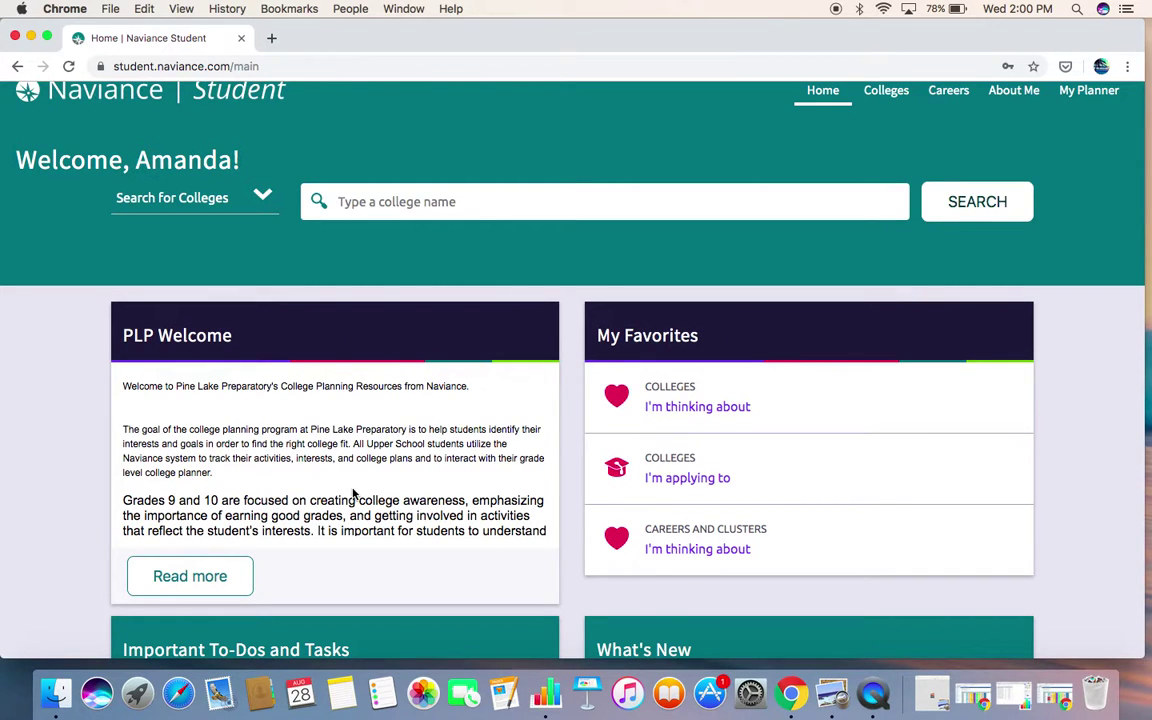
{"action": "scroll", "coordinate": [360, 490], "scroll_direction": "down", "scroll_amount": 5}
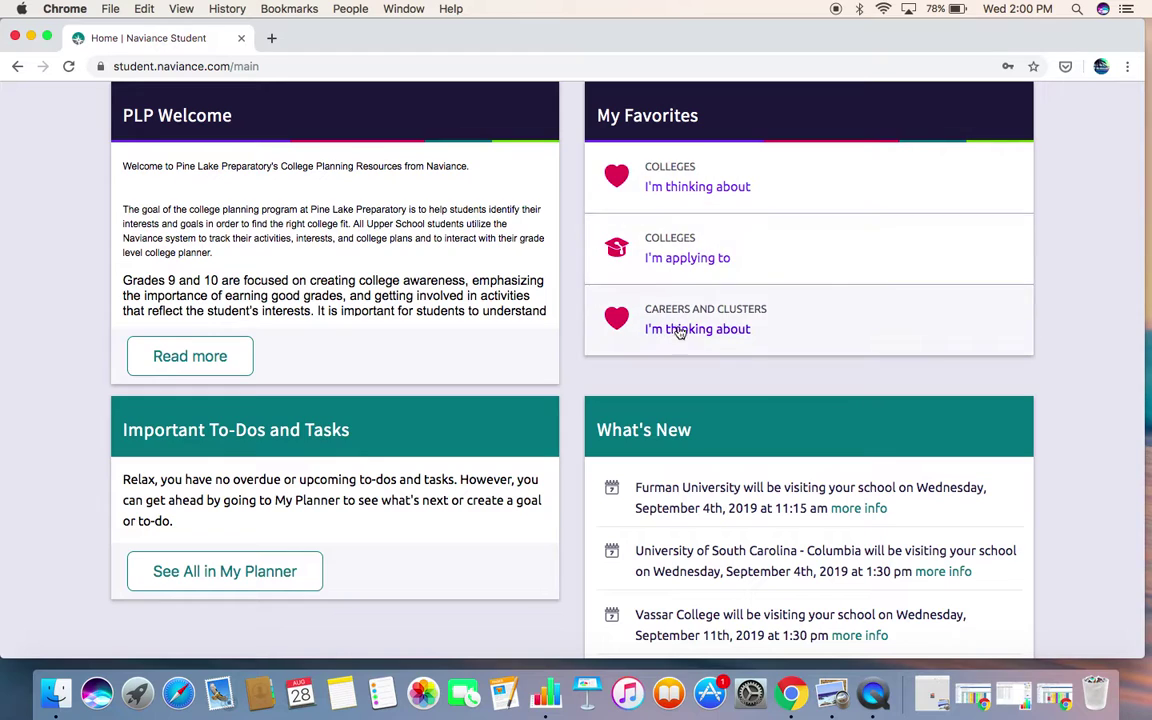
{"action": "scroll", "coordinate": [647, 420], "scroll_direction": "down", "scroll_amount": 2}
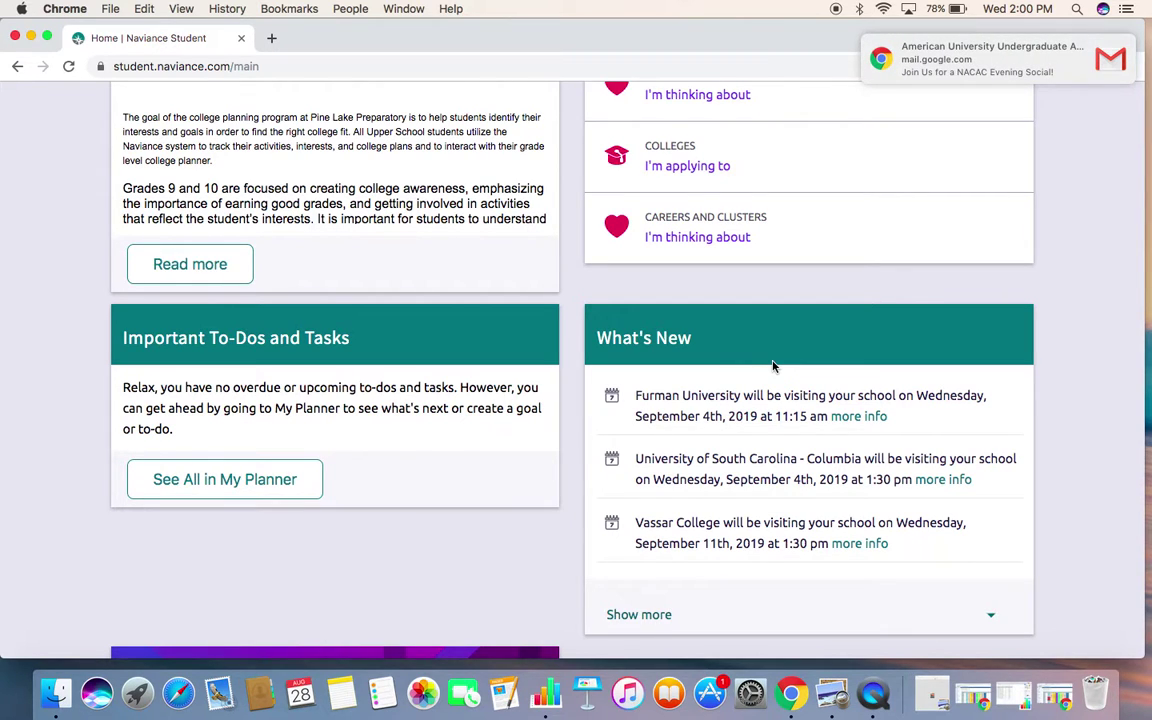
{"action": "scroll", "coordinate": [772, 366], "scroll_direction": "up", "scroll_amount": 1}
{"action": "scroll", "coordinate": [772, 366], "scroll_direction": "up", "scroll_amount": 5}
{"action": "scroll", "coordinate": [772, 366], "scroll_direction": "up", "scroll_amount": 3}
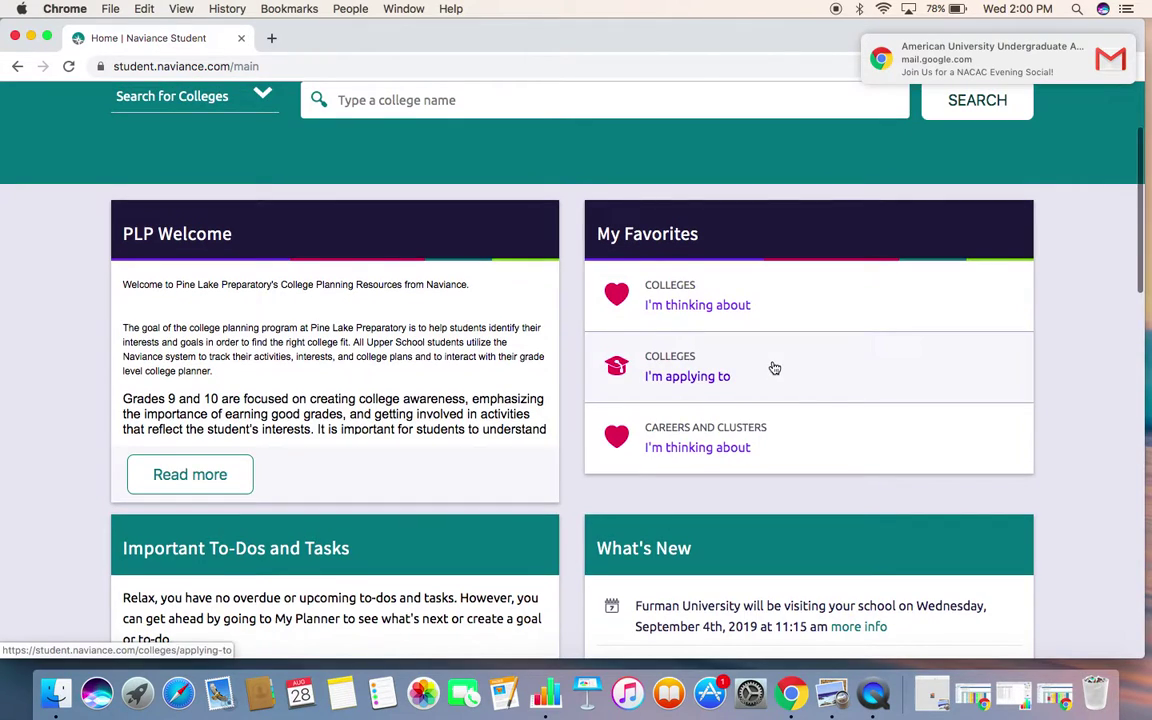
{"action": "scroll", "coordinate": [774, 368], "scroll_direction": "up", "scroll_amount": 3}
{"action": "scroll", "coordinate": [771, 368], "scroll_direction": "up", "scroll_amount": 1}
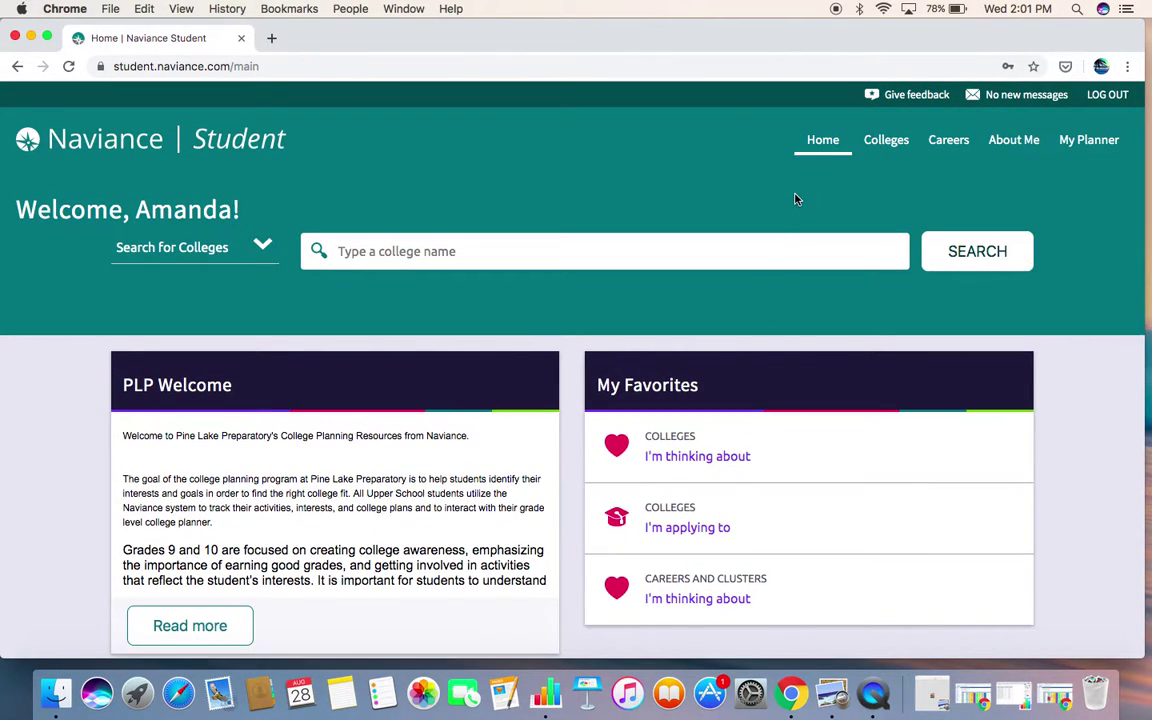
Go from Careers Home to the Explore Careers and Clusters page.
{"action": "left_click", "coordinate": [951, 147]}
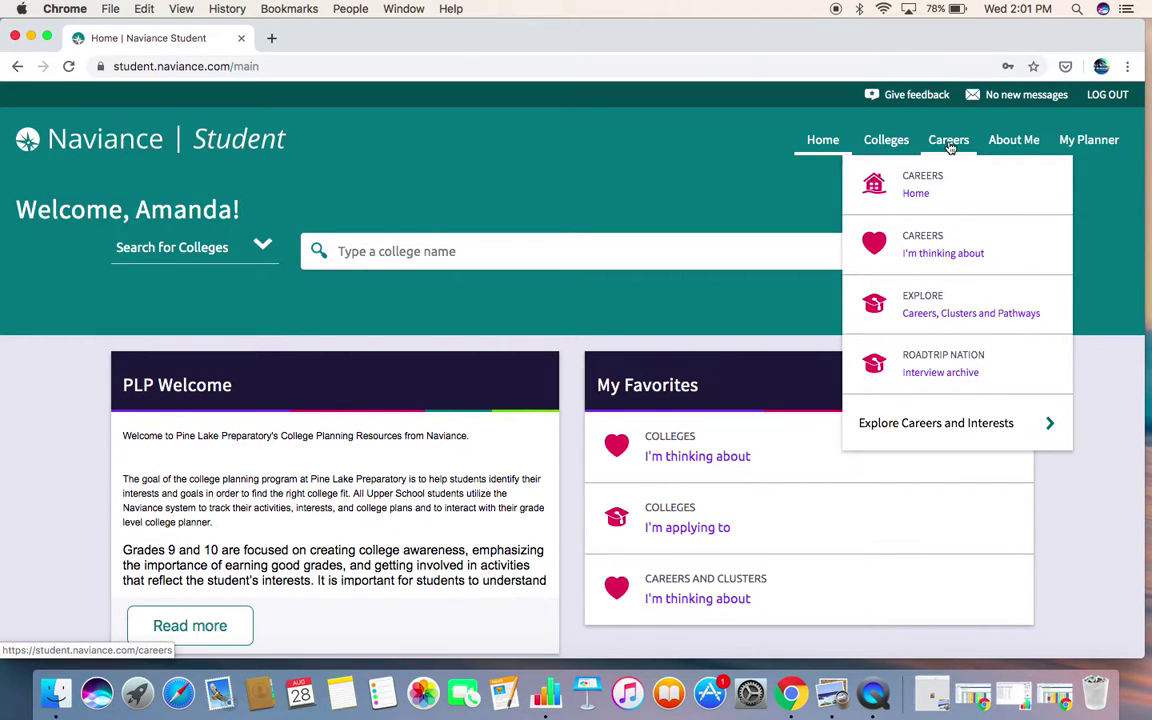
{"action": "left_click", "coordinate": [929, 191]}
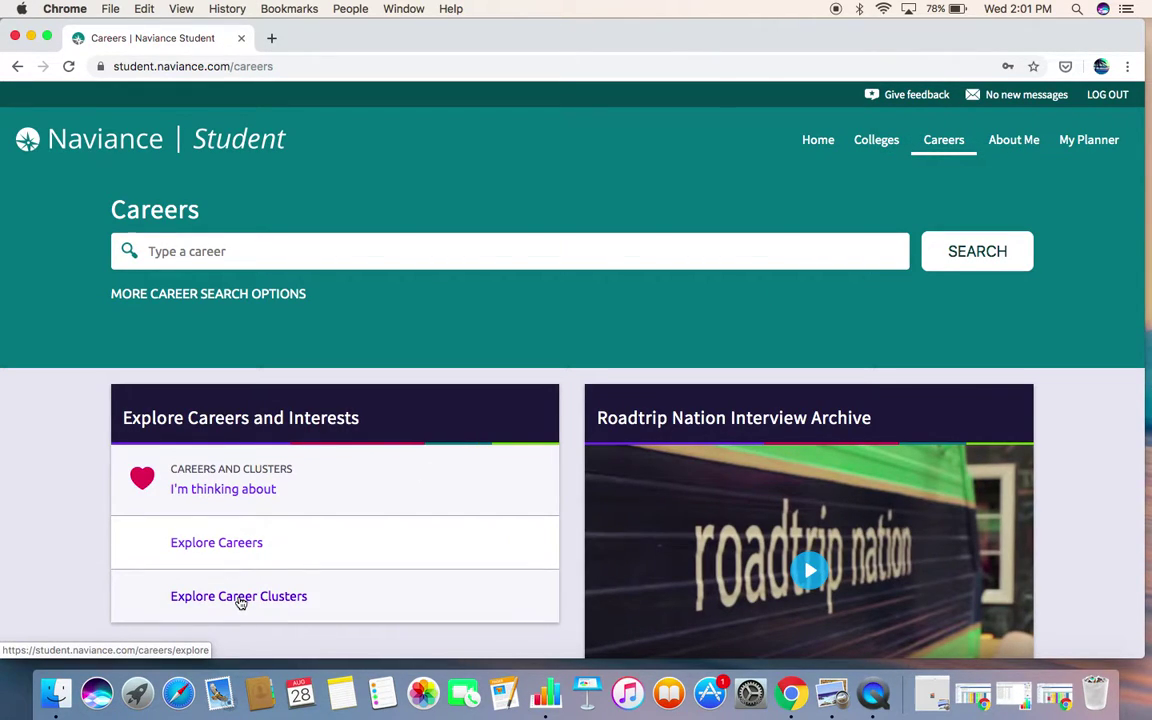
{"action": "left_click", "coordinate": [236, 543]}
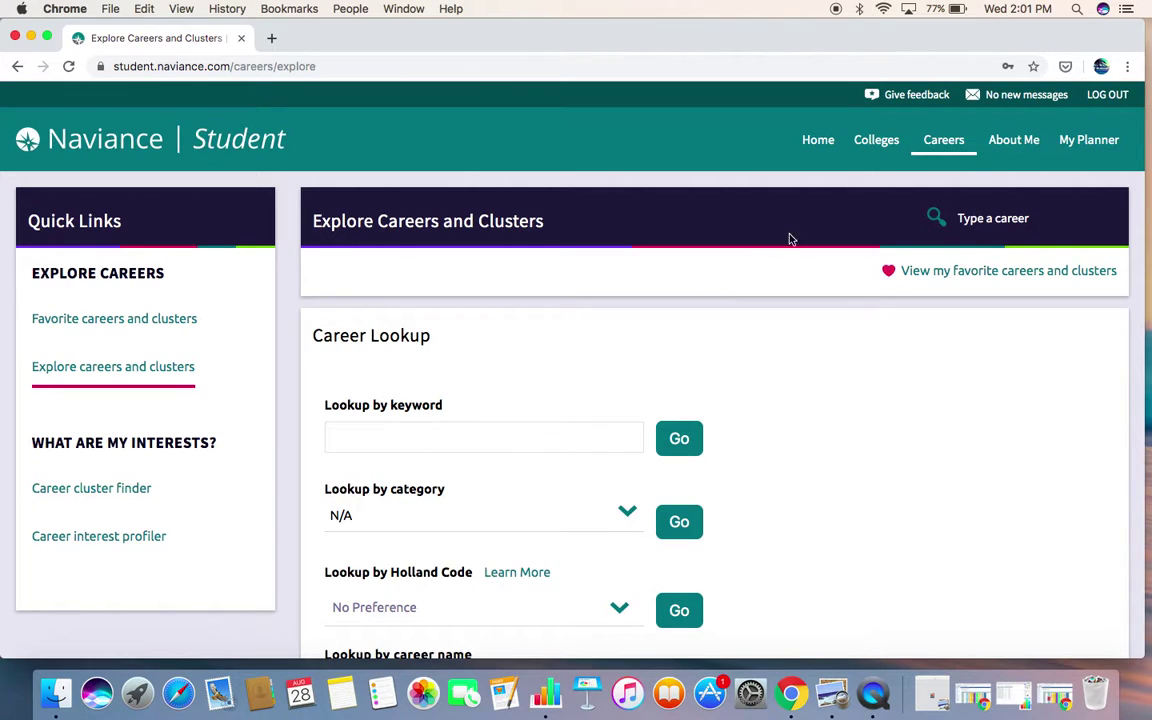
View the Colleges I'm thinking about list, then reopen and dismiss the Colleges menu.
{"action": "left_click", "coordinate": [877, 147]}
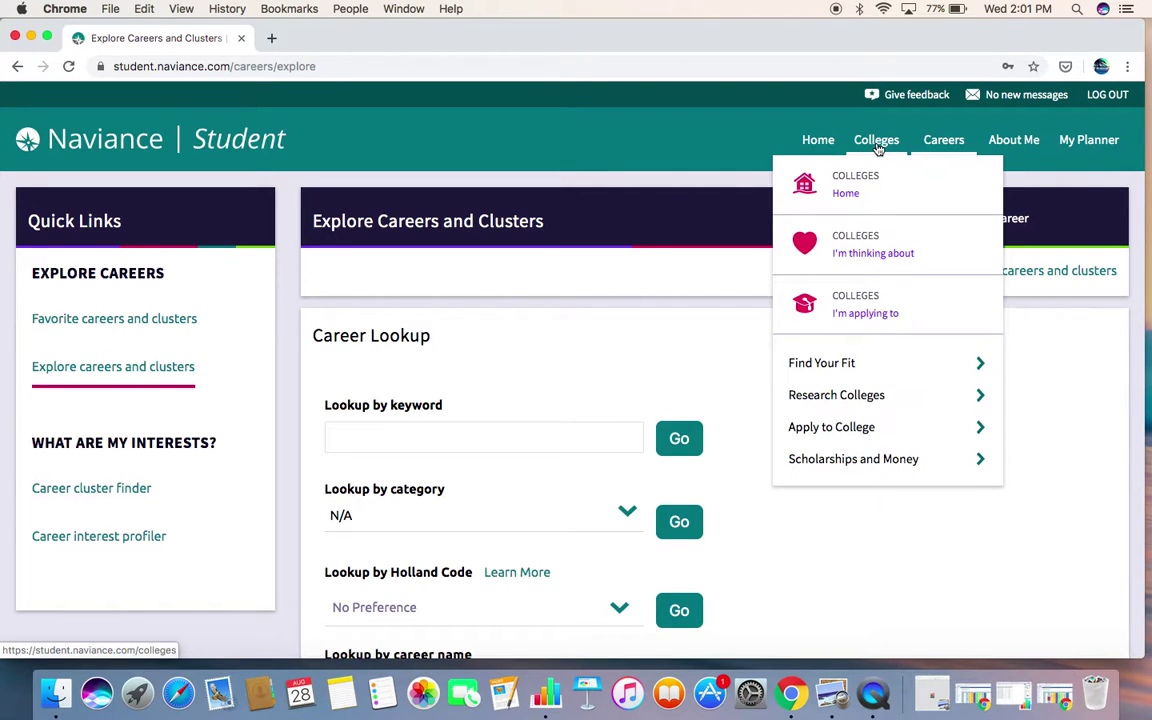
{"action": "left_click", "coordinate": [858, 247]}
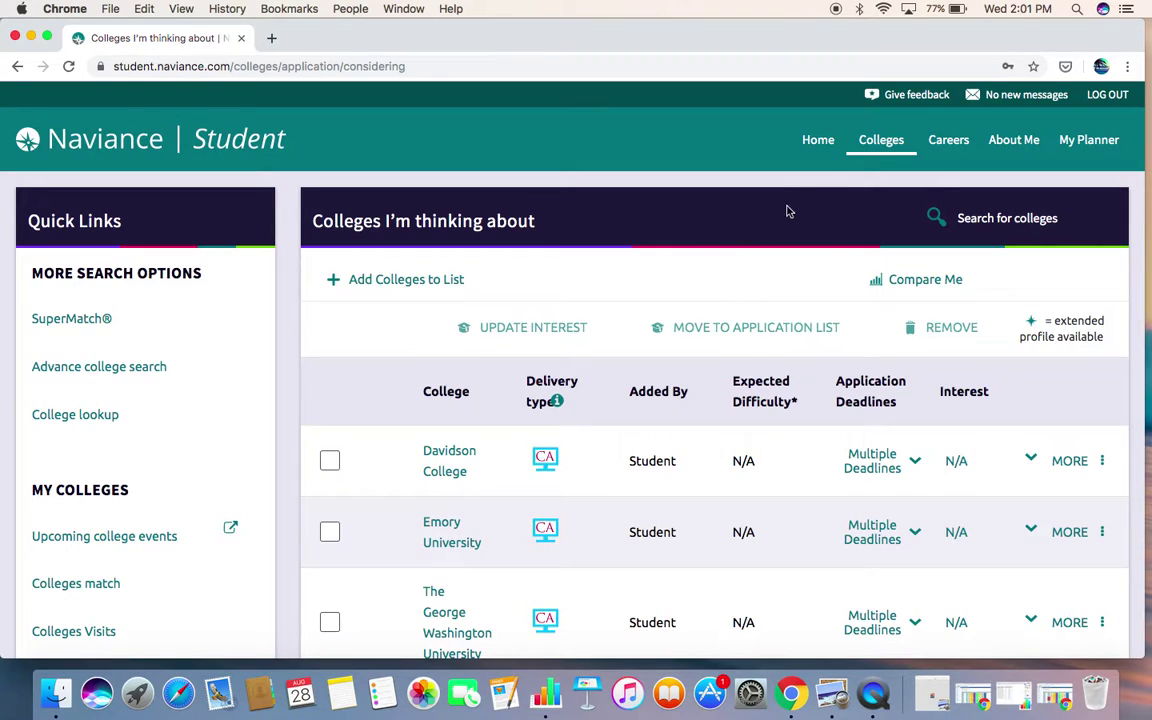
{"action": "left_click", "coordinate": [875, 150]}
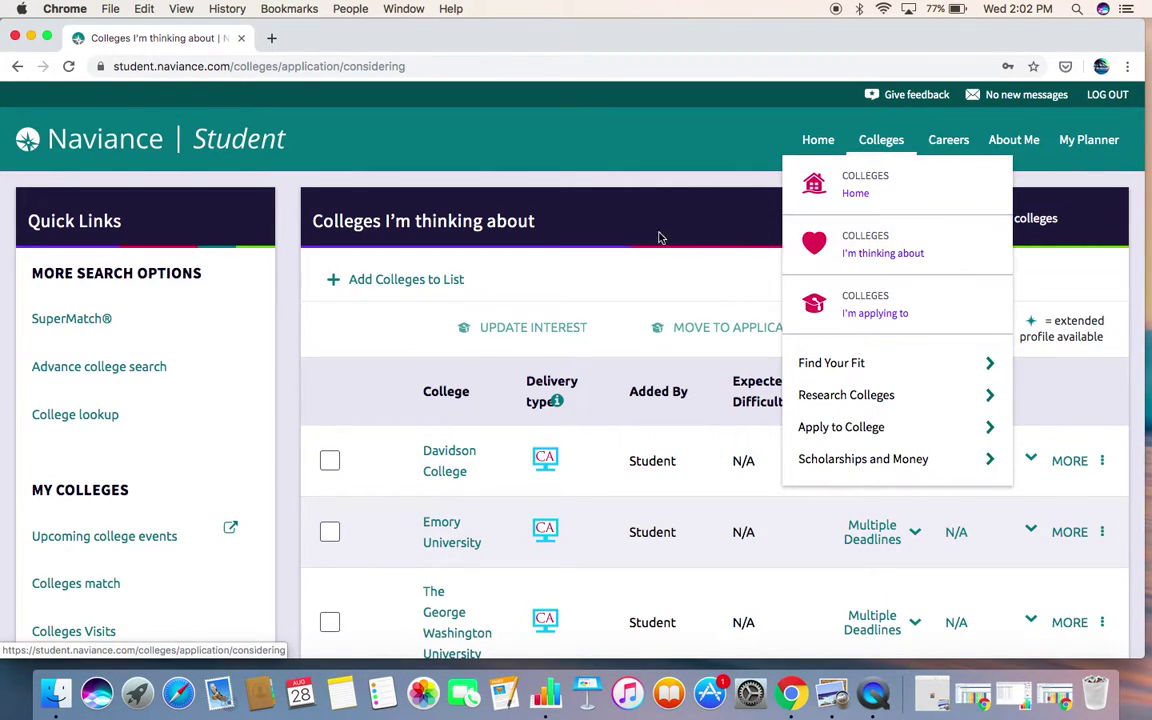
{"action": "left_click", "coordinate": [603, 290]}
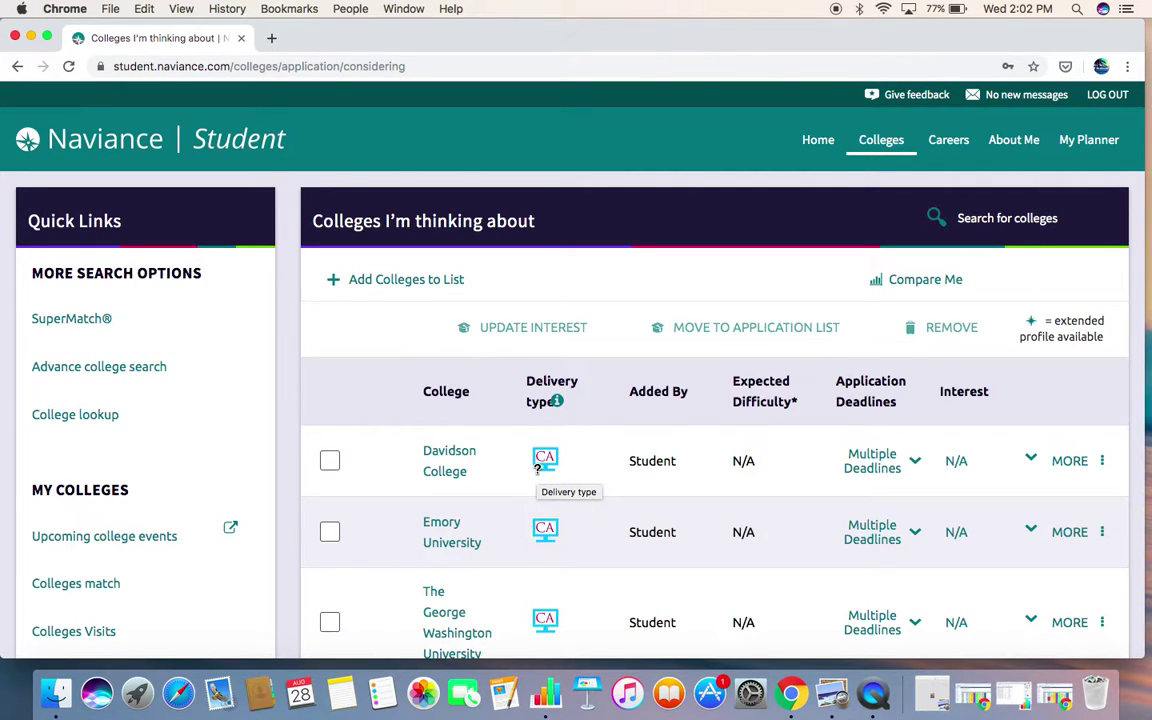
{"action": "left_click", "coordinate": [80, 322]}
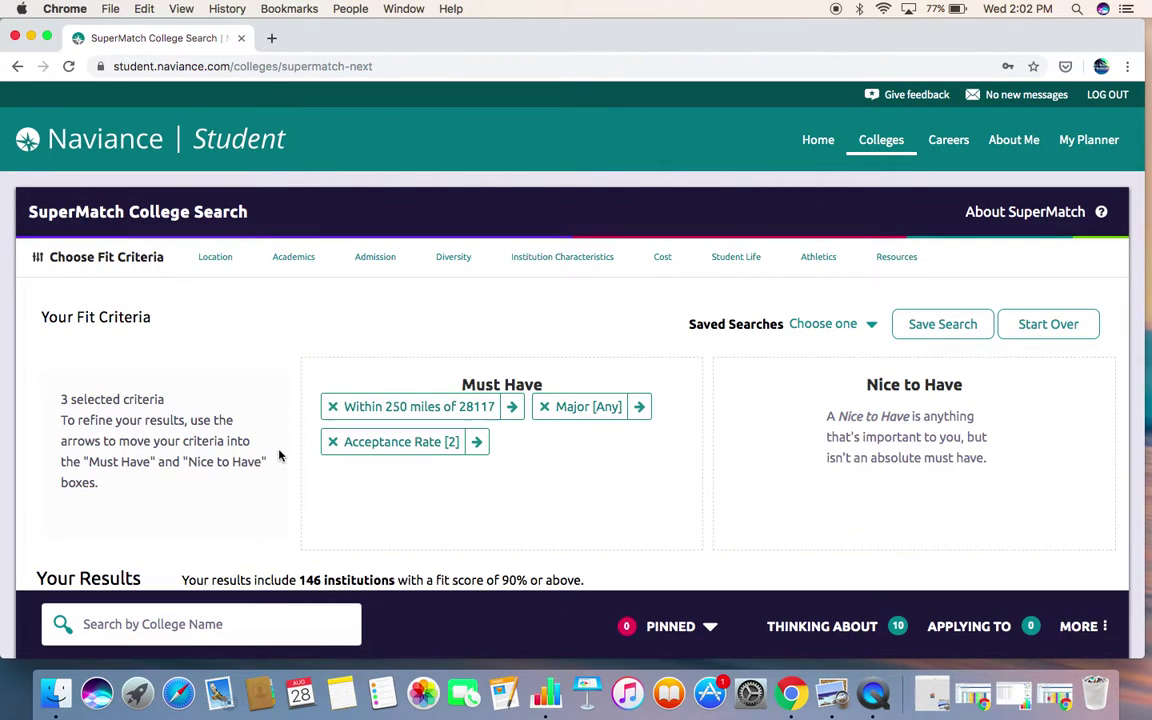
{"action": "scroll", "coordinate": [279, 456], "scroll_direction": "down", "scroll_amount": 1}
{"action": "scroll", "coordinate": [279, 456], "scroll_direction": "down", "scroll_amount": 2}
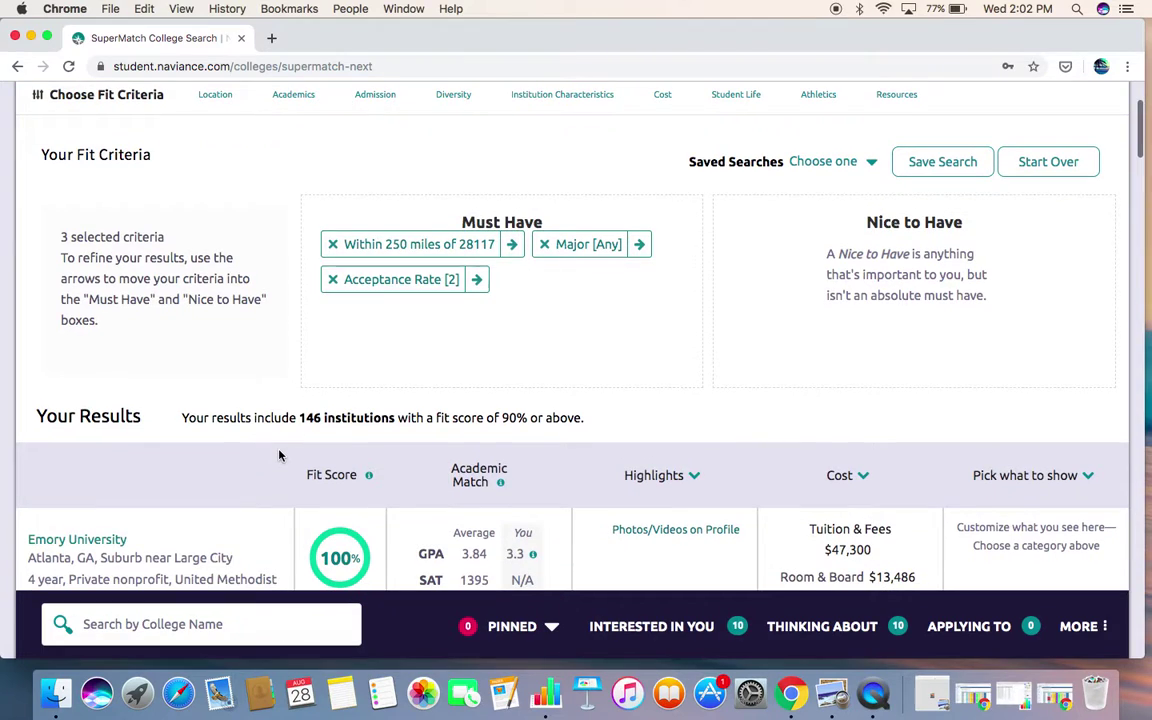
{"action": "scroll", "coordinate": [279, 452], "scroll_direction": "up", "scroll_amount": 1}
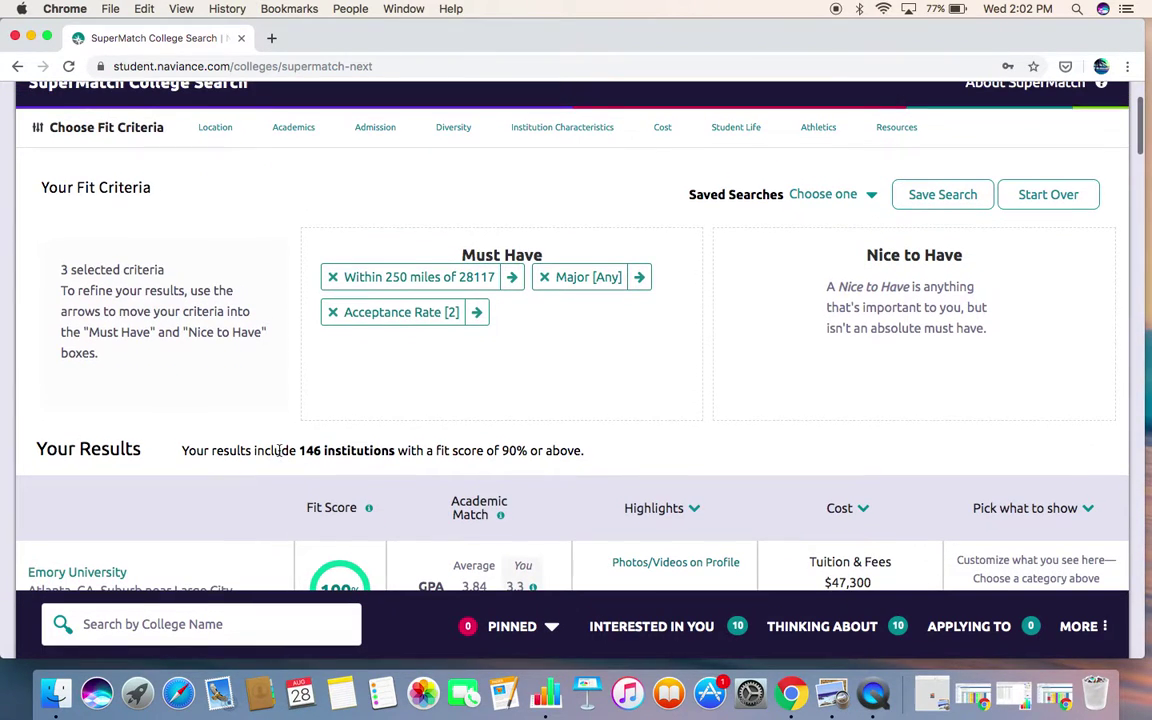
{"action": "left_click", "coordinate": [216, 133]}
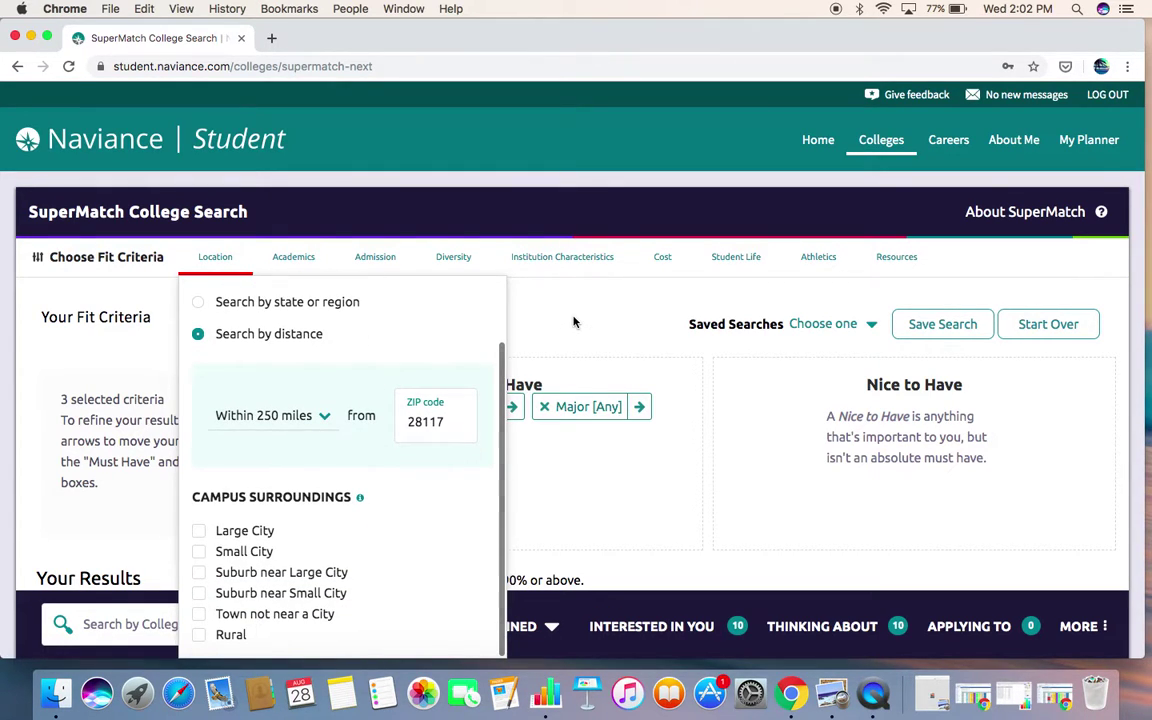
{"action": "scroll", "coordinate": [537, 504], "scroll_direction": "down", "scroll_amount": 2}
{"action": "scroll", "coordinate": [537, 507], "scroll_direction": "down", "scroll_amount": 2}
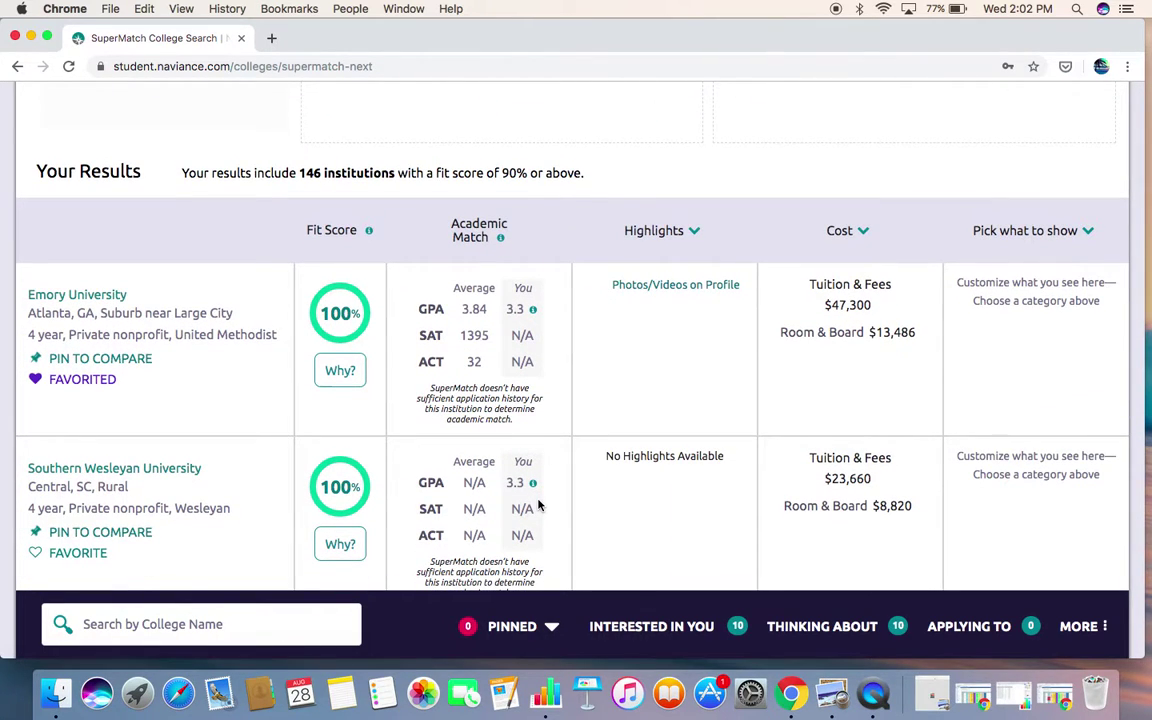
{"action": "scroll", "coordinate": [537, 505], "scroll_direction": "down", "scroll_amount": 1}
{"action": "scroll", "coordinate": [537, 505], "scroll_direction": "up", "scroll_amount": 1}
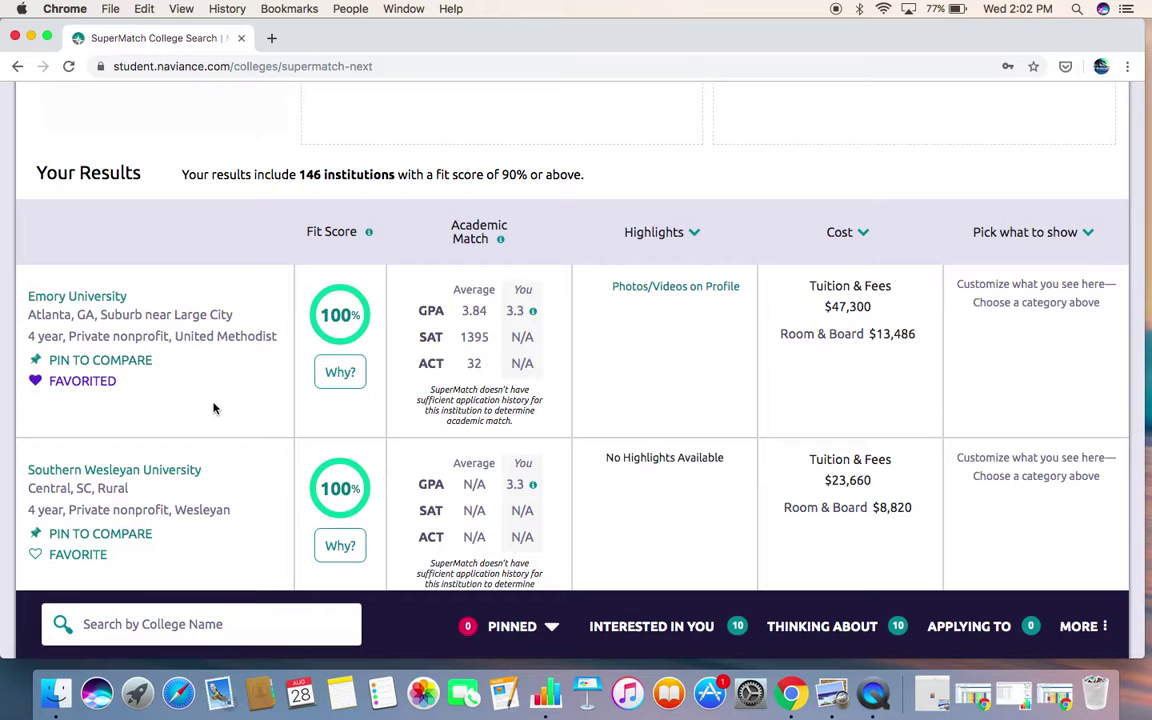
{"action": "scroll", "coordinate": [213, 408], "scroll_direction": "up", "scroll_amount": 5}
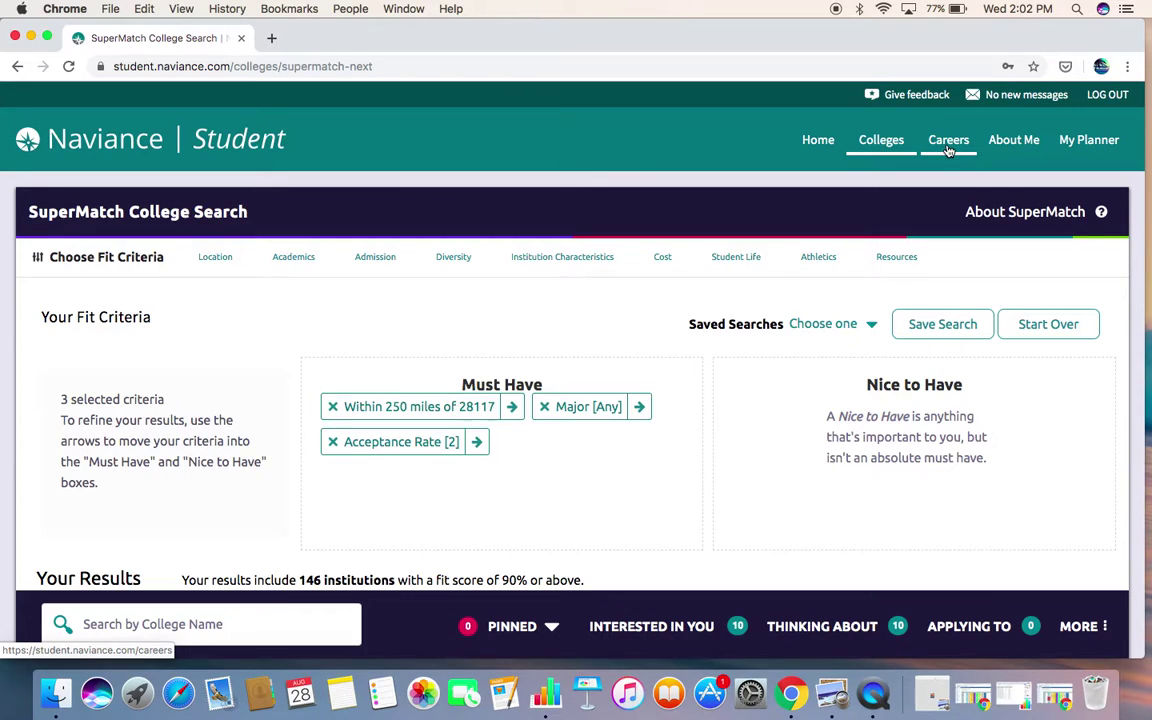
Return to the Colleges I'm thinking about list with Davidson, Emory and George Washington.
{"action": "left_click", "coordinate": [893, 142]}
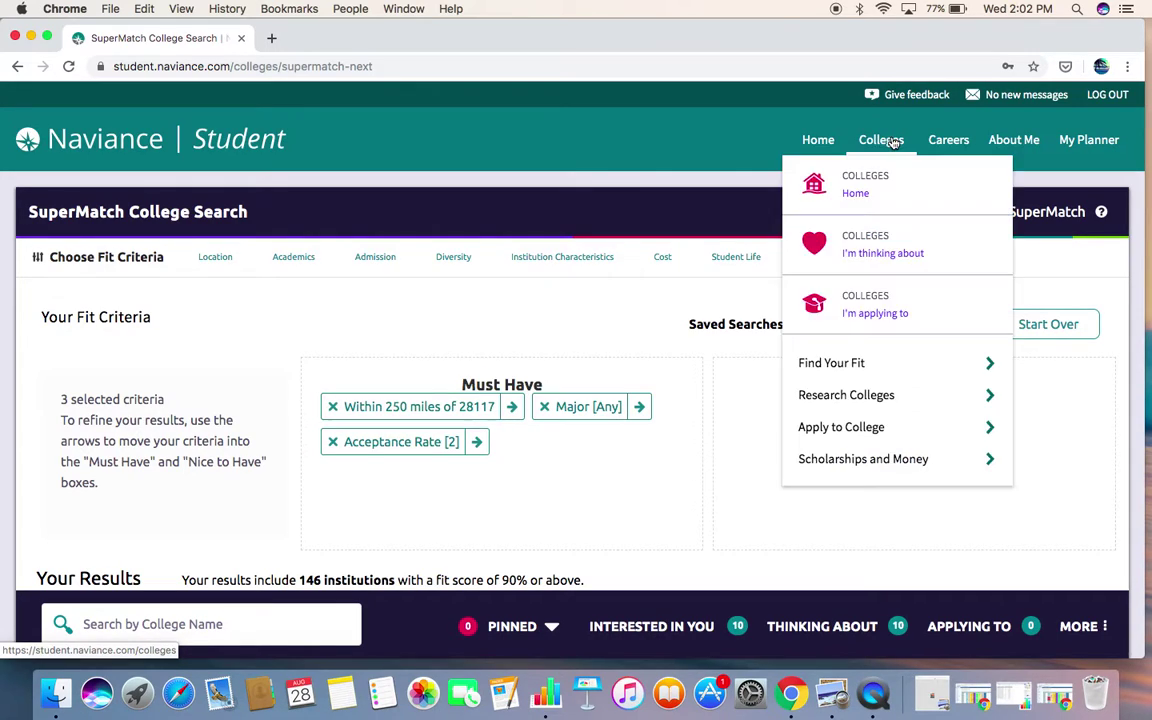
{"action": "left_click", "coordinate": [860, 251]}
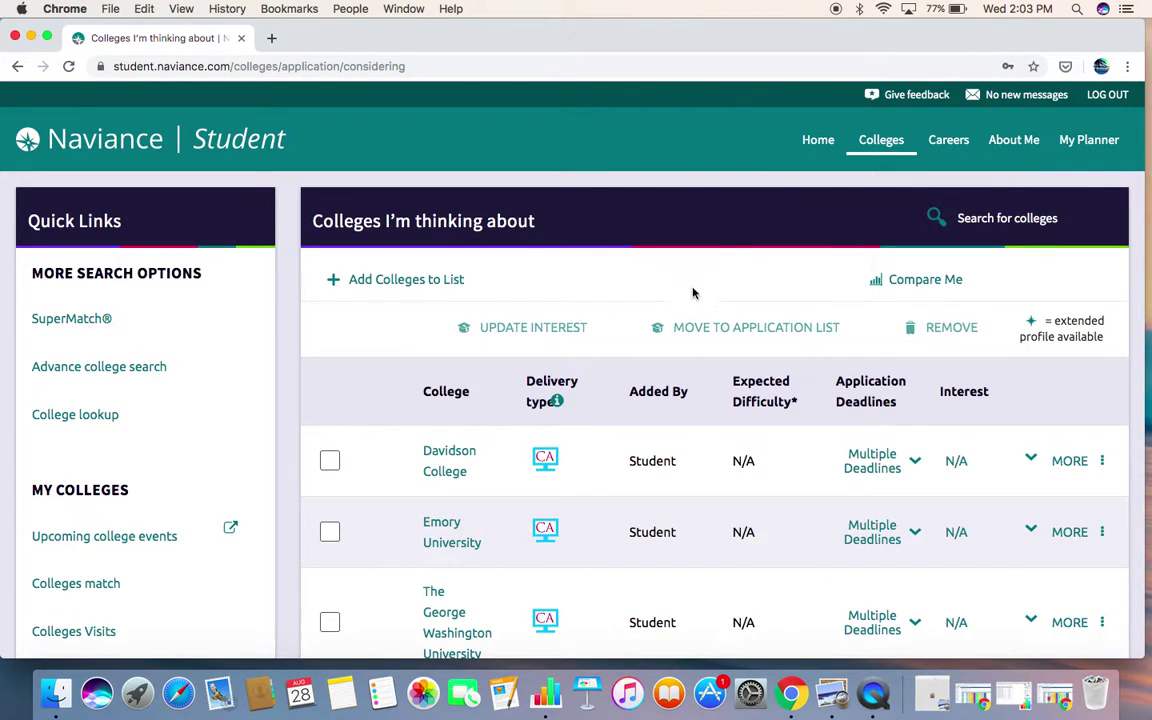